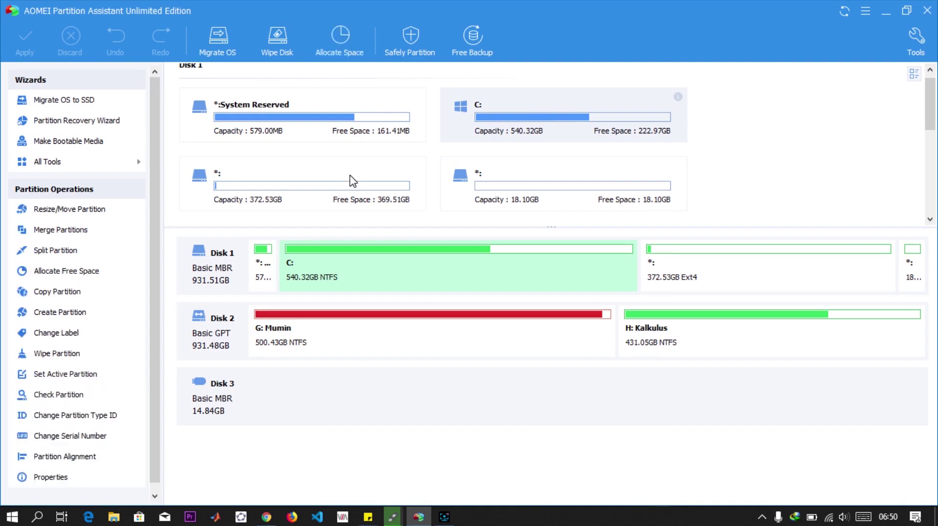
Queue a quick deletion, without wiping data, of the 372.53 GB Ext4 partition on Disk 1.
right_click(290, 180)
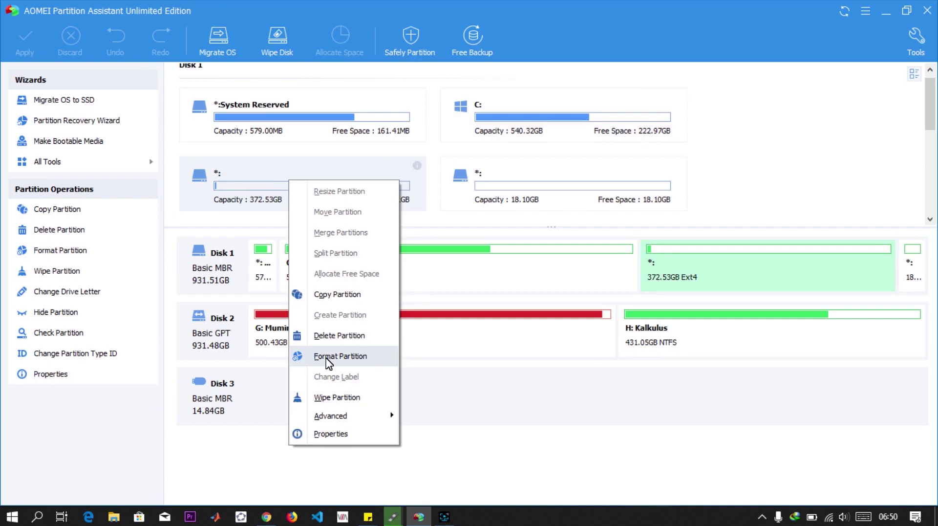
click(339, 335)
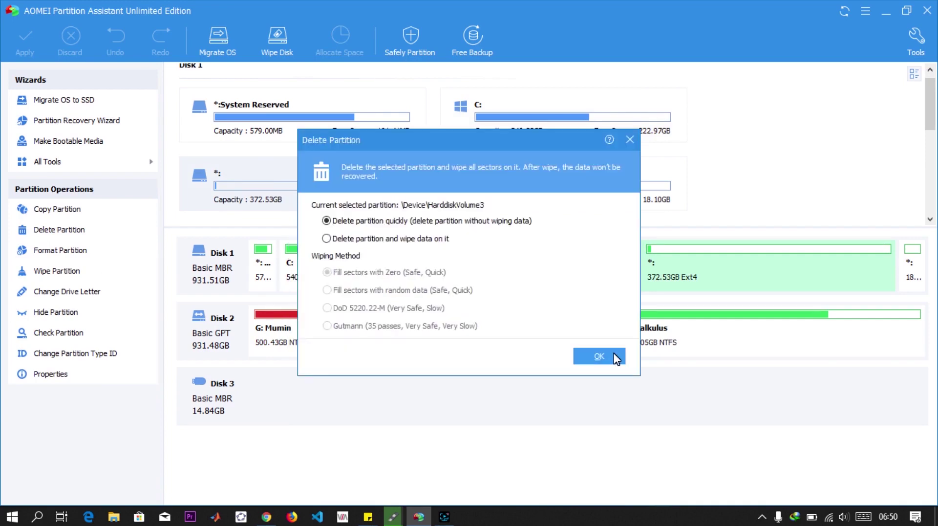
click(599, 356)
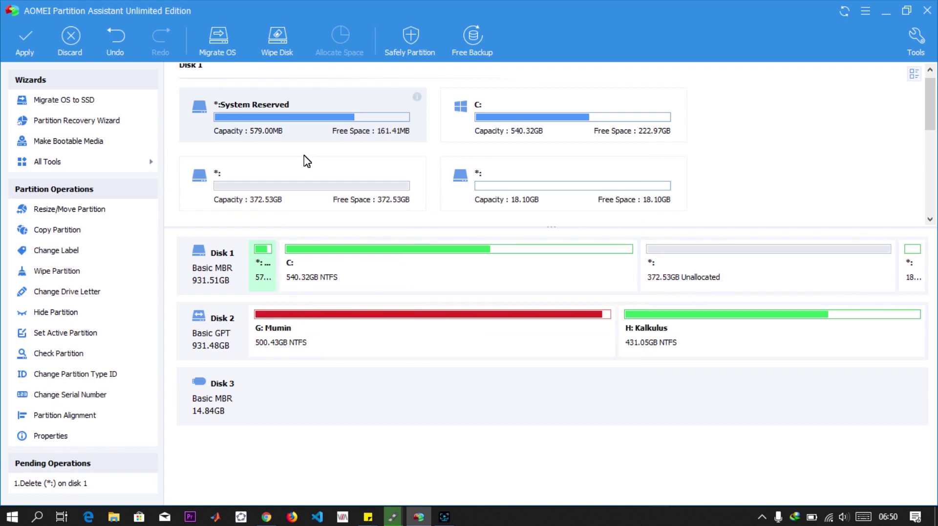
Queue the 372.53 GB Ext4 partition on Disk 1 for deletion with its data wiped by filling sectors with zero.
right_click(316, 182)
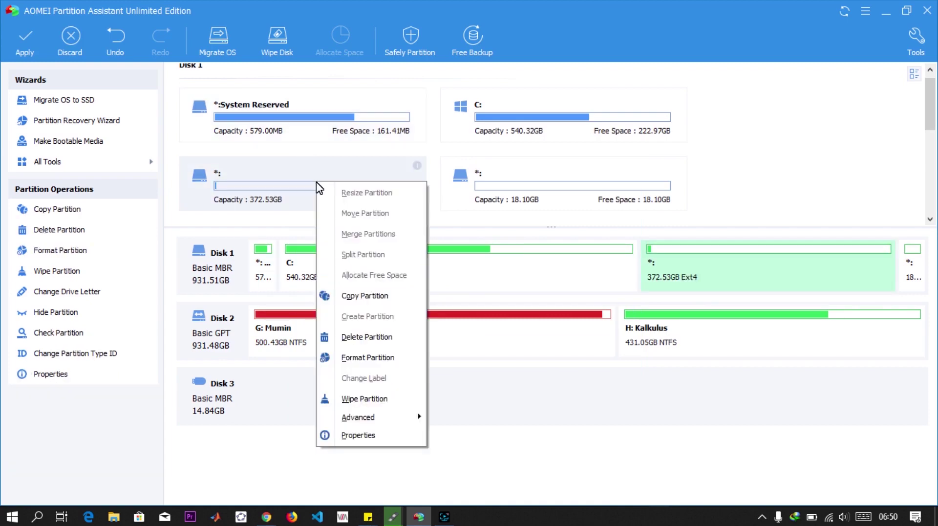
click(362, 337)
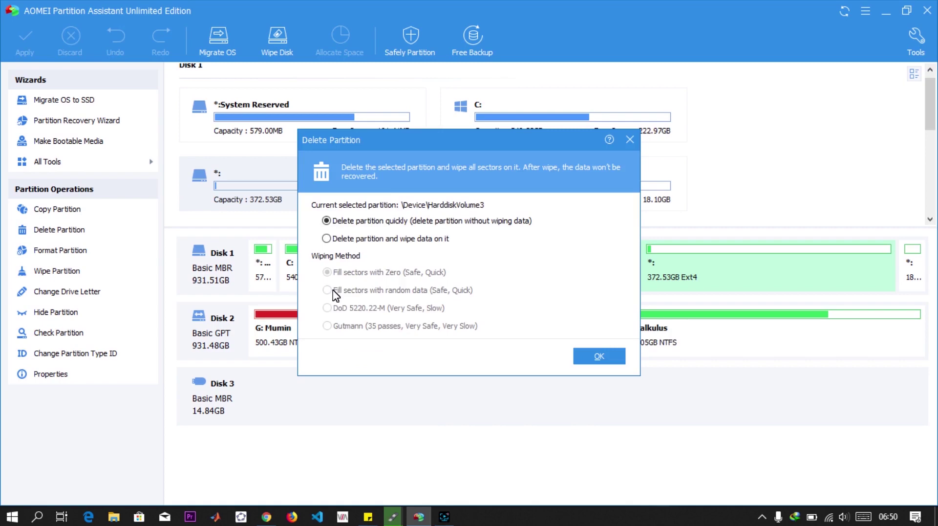
click(391, 238)
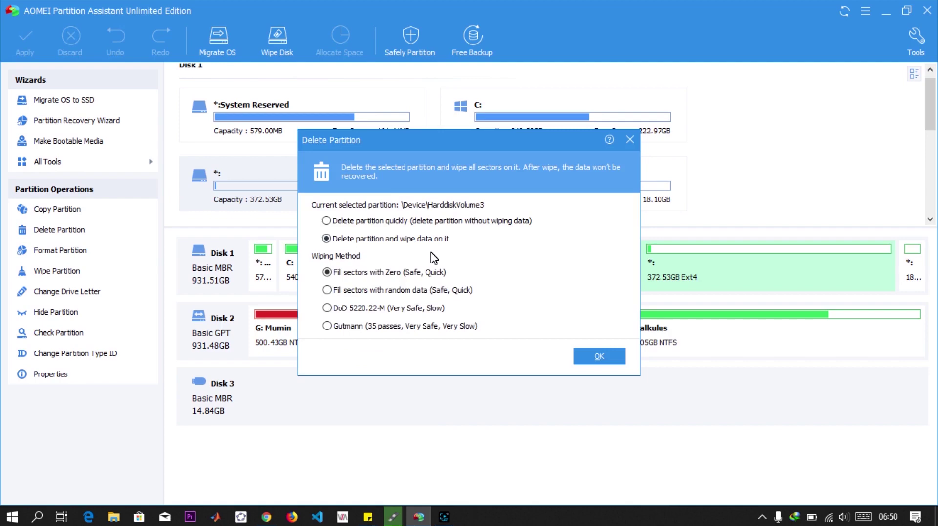
click(599, 356)
right_click(527, 101)
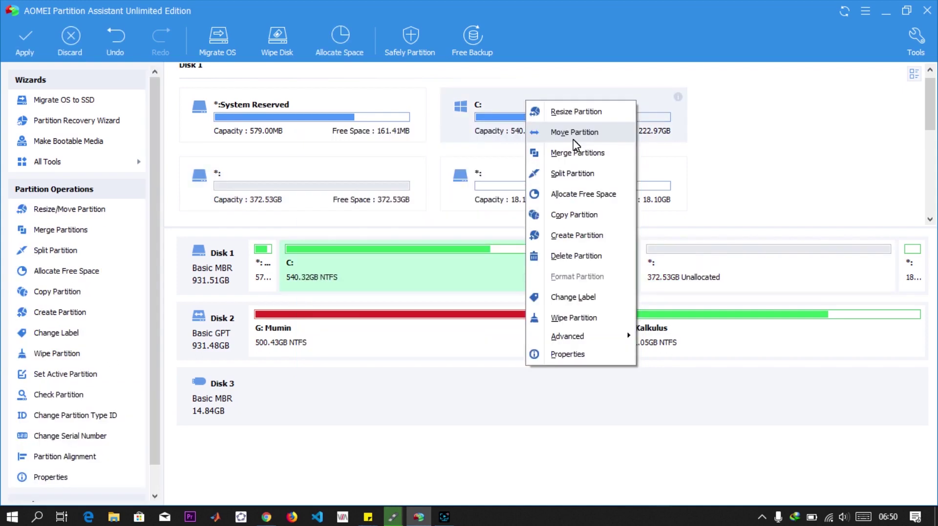
click(334, 157)
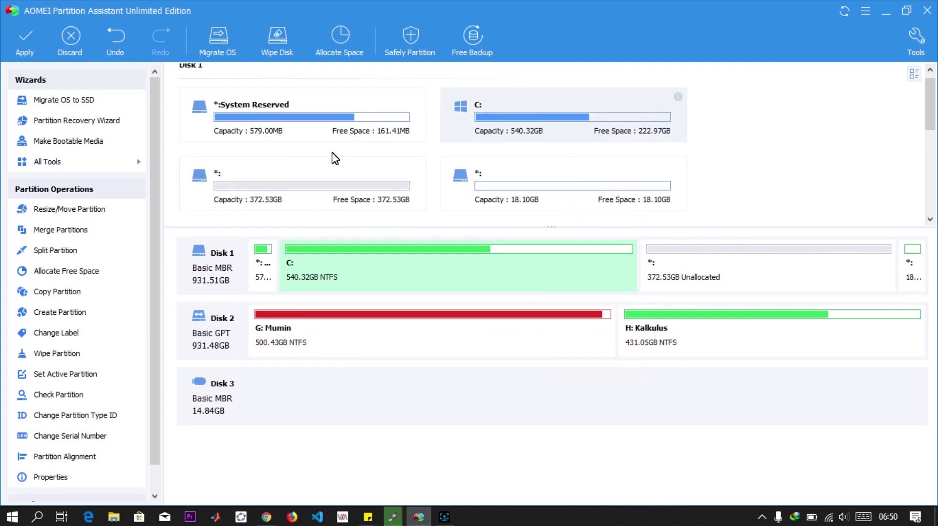
click(334, 161)
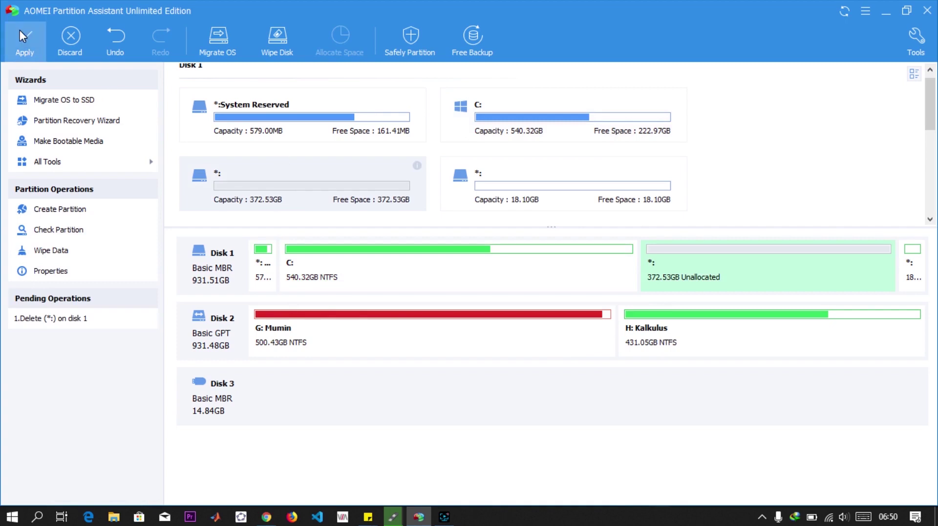
Apply the pending wipe and partition deletion on Disk 1, allowing other applications to close and continuing without power connected.
click(20, 30)
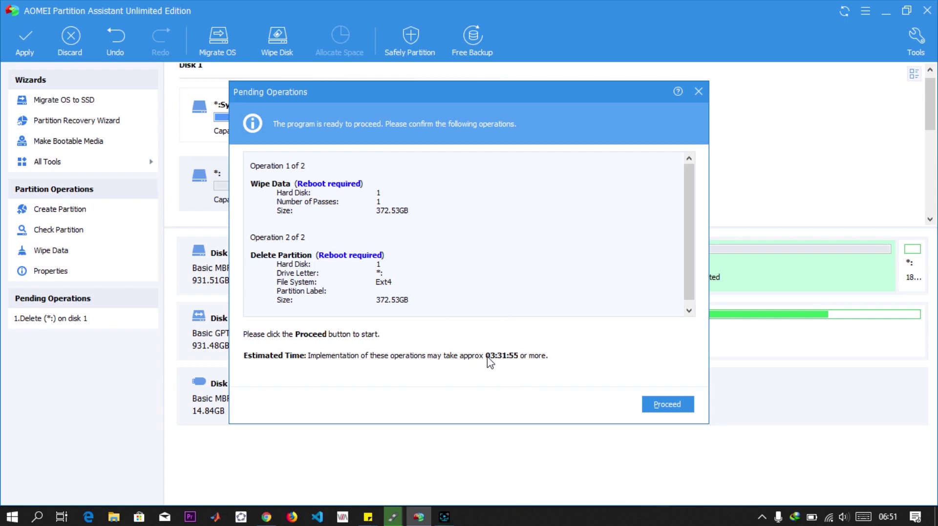
click(667, 404)
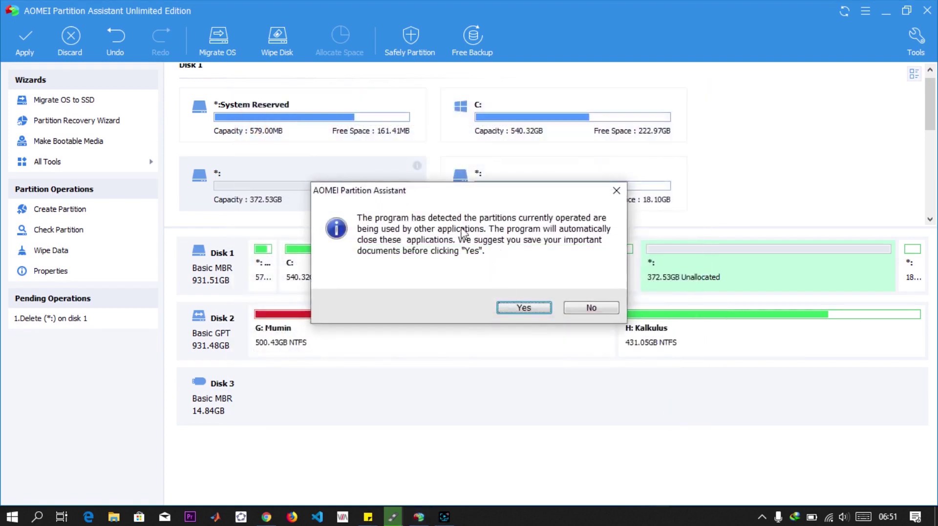
click(523, 308)
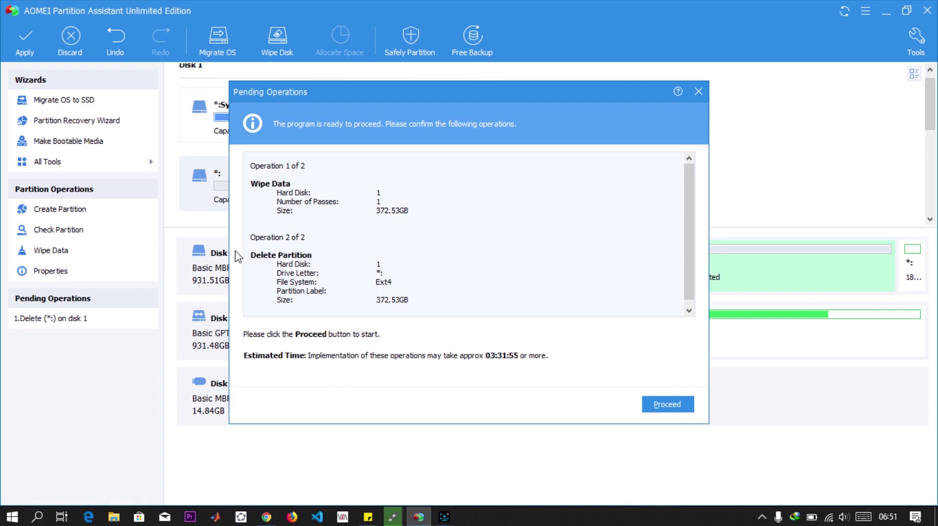
click(667, 405)
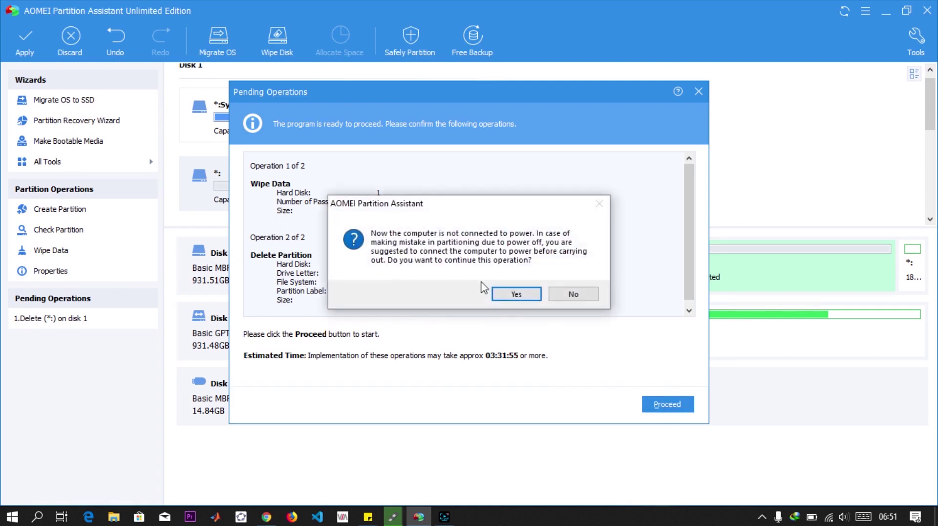
click(518, 296)
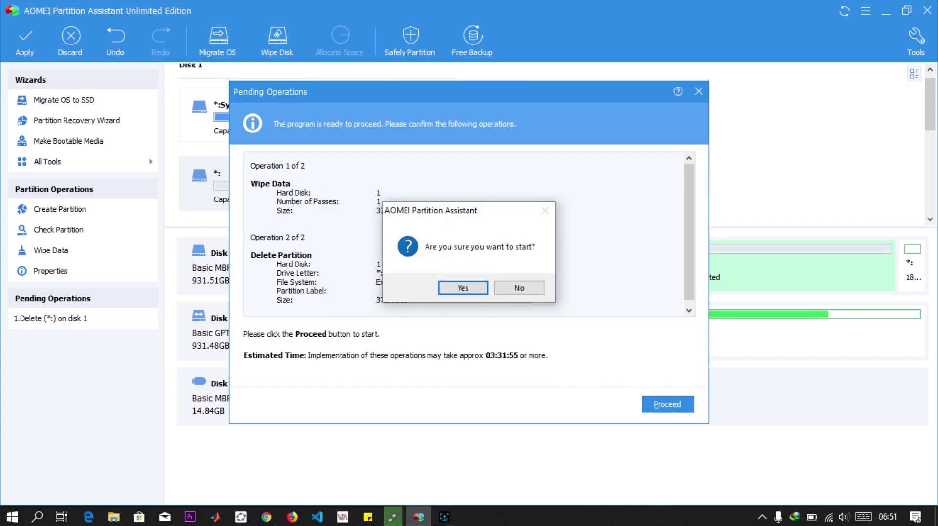
click(461, 291)
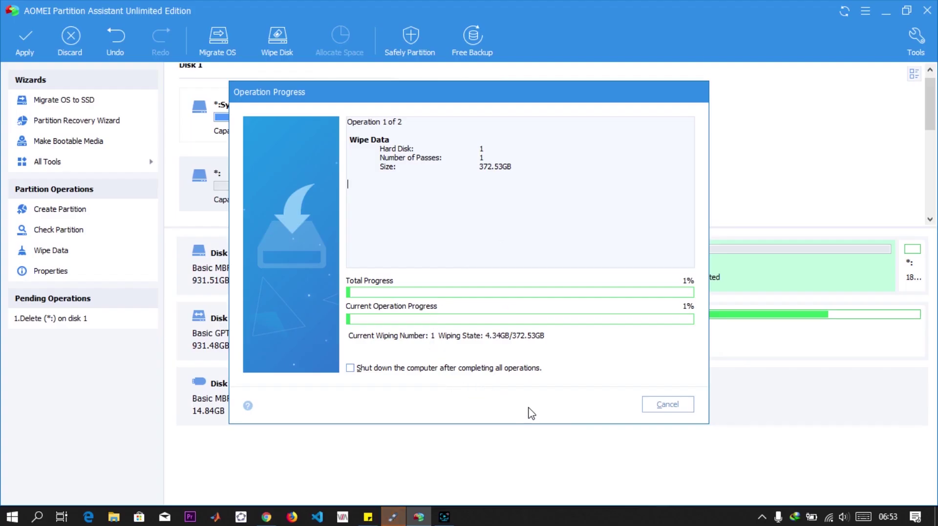
click(444, 517)
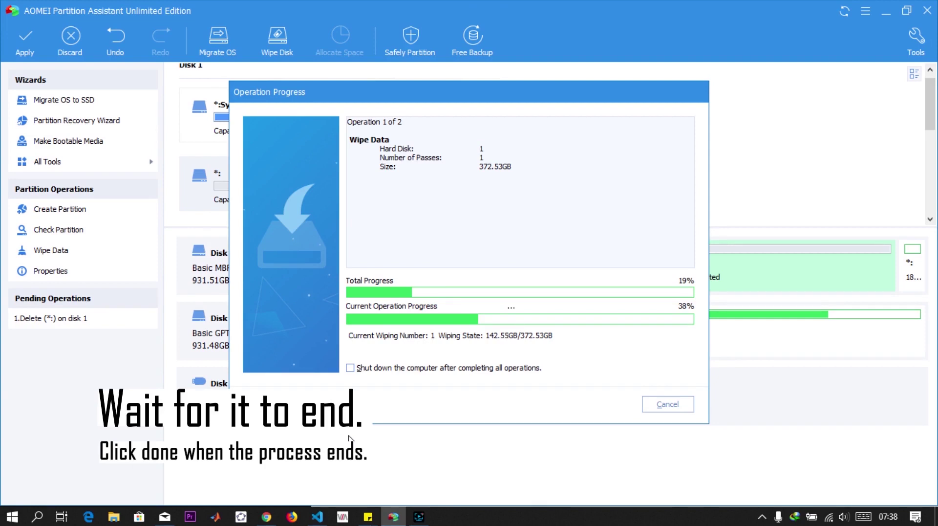
click(419, 516)
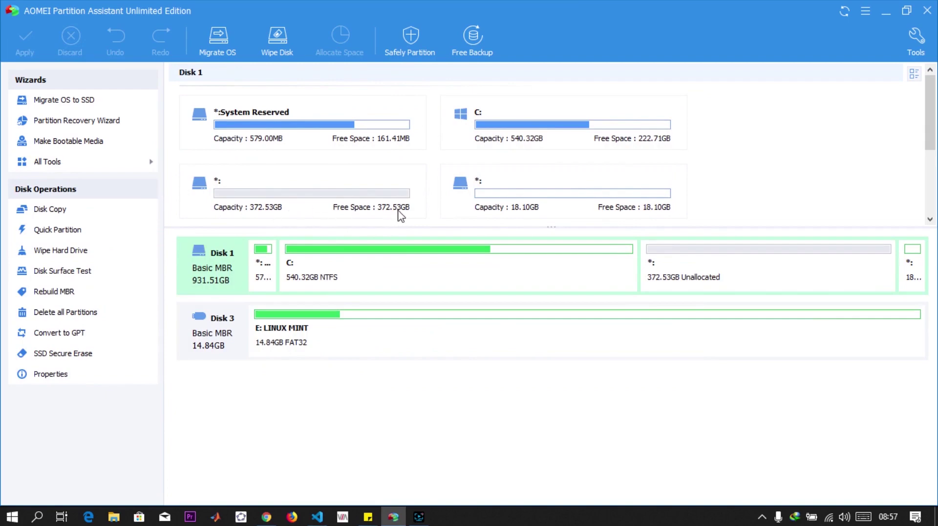
Queue an MBR rebuild on Disk 1 using the Windows 7/8/10/2011/2012 type, accepting the Linux boot risk.
right_click(271, 75)
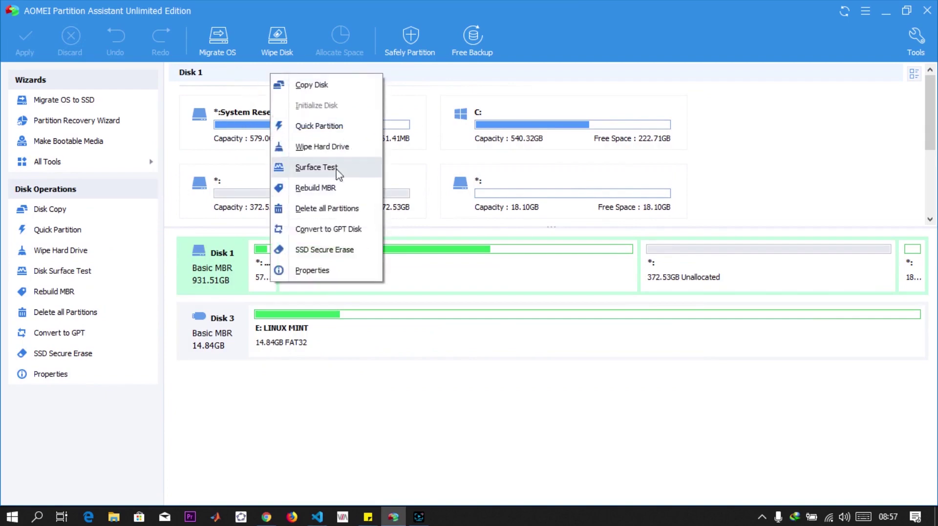
click(327, 188)
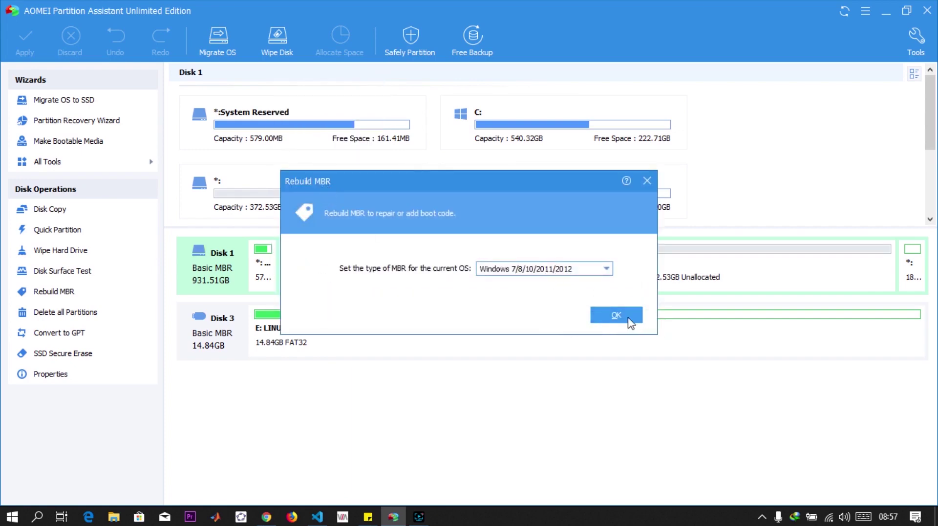
click(602, 269)
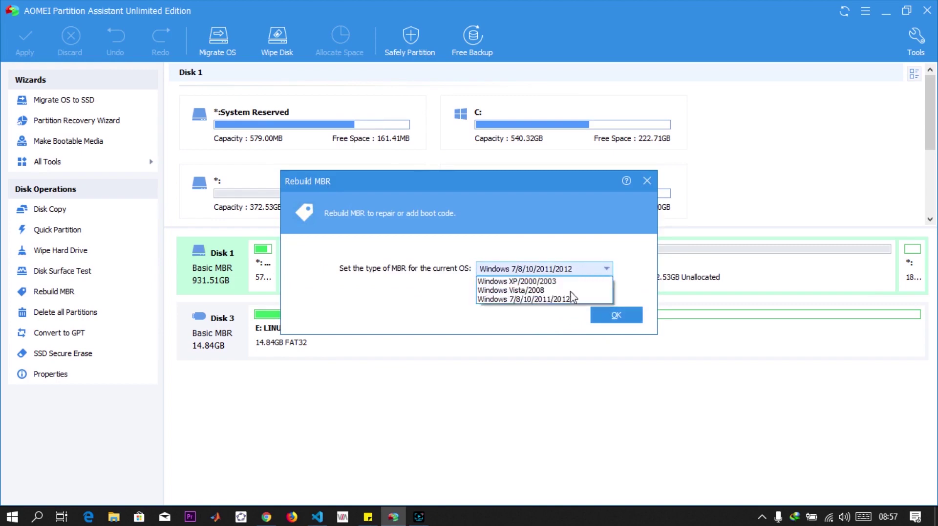
click(572, 298)
click(615, 316)
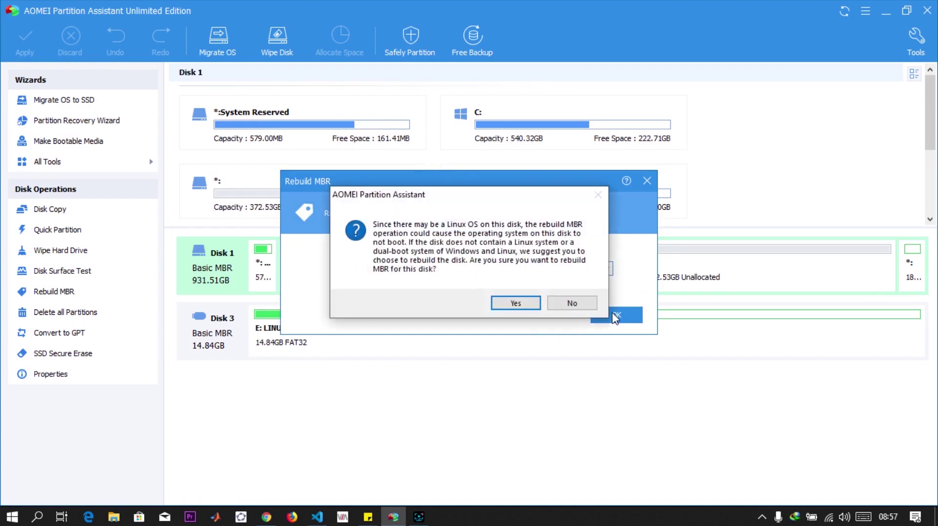
click(530, 303)
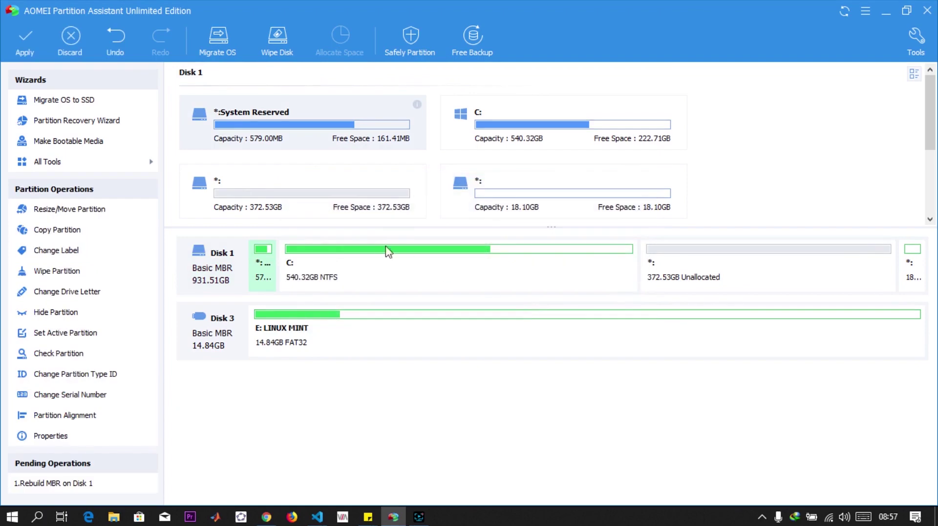
Apply the pending MBR rebuild on Disk 1 and close the partition program once it completes.
click(25, 42)
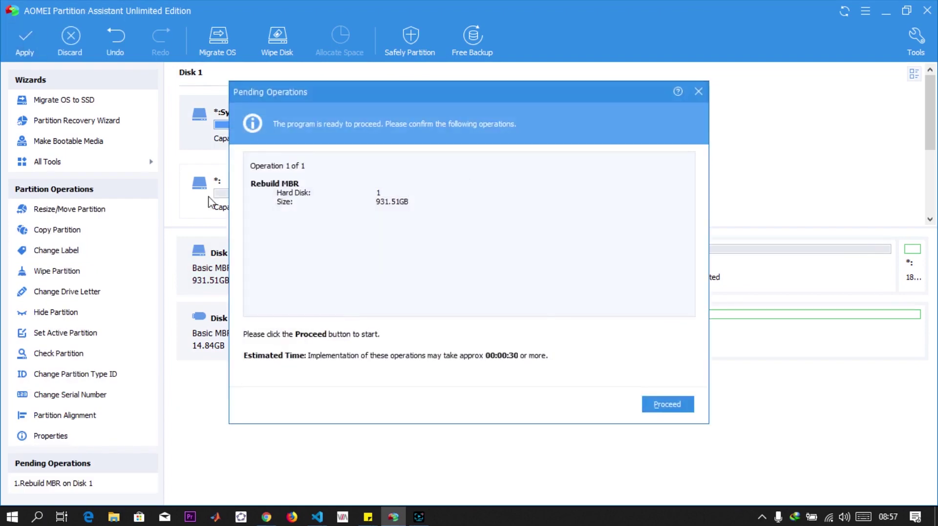
click(681, 412)
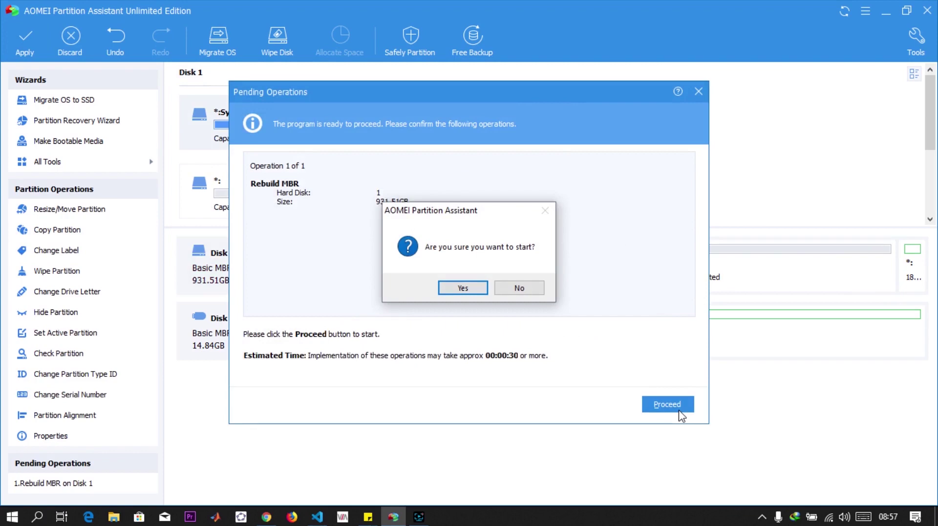
click(459, 288)
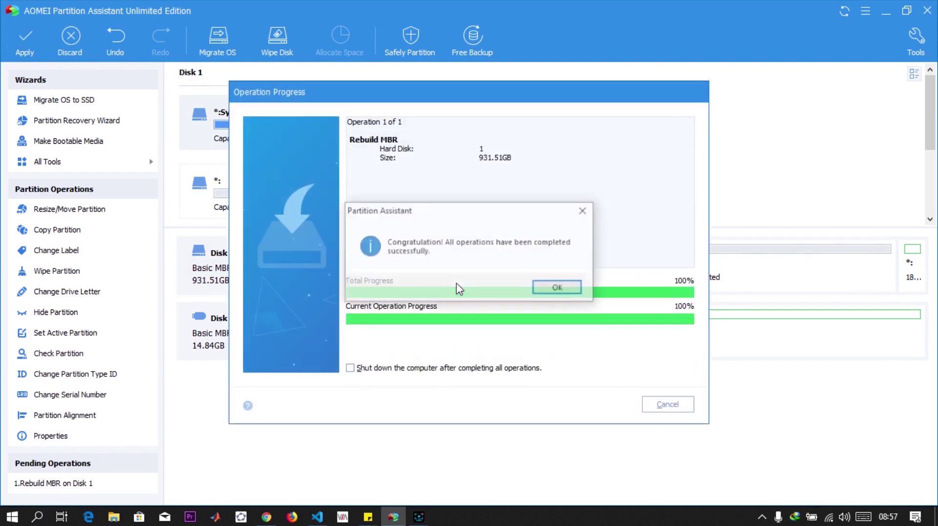
click(557, 291)
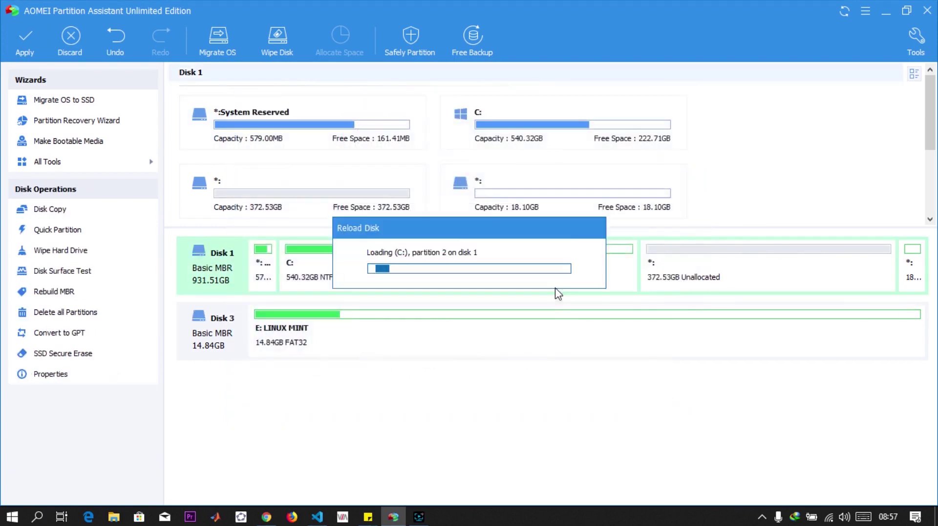
click(927, 9)
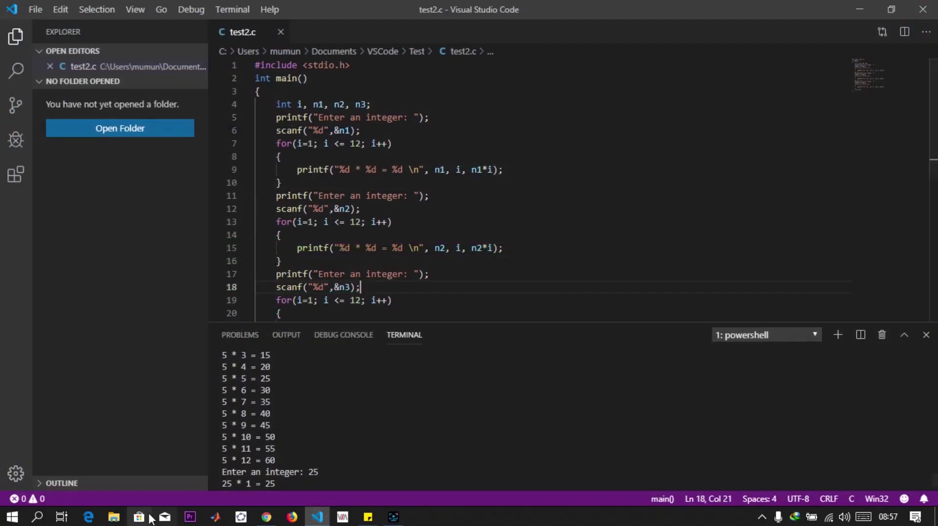
Switch to File Explorer, maximize its window and check the drives listed in This PC.
click(117, 517)
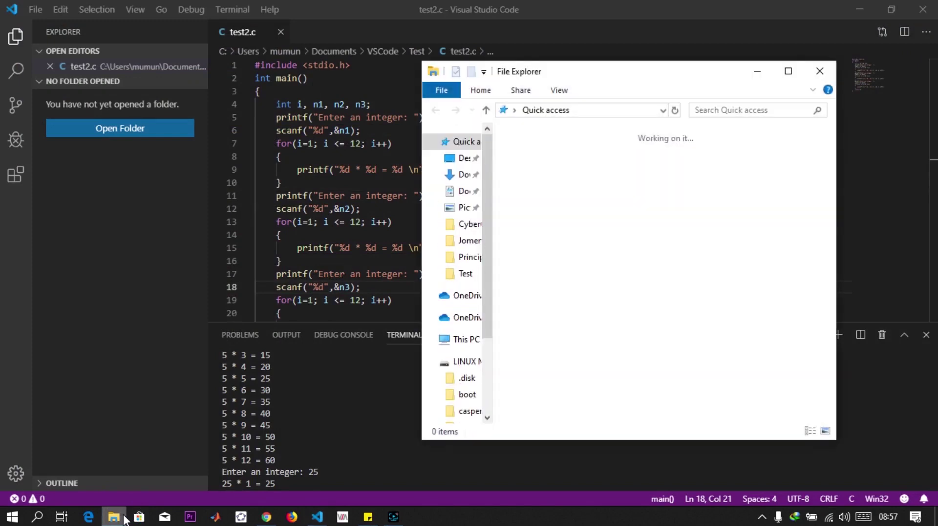
click(467, 339)
click(788, 73)
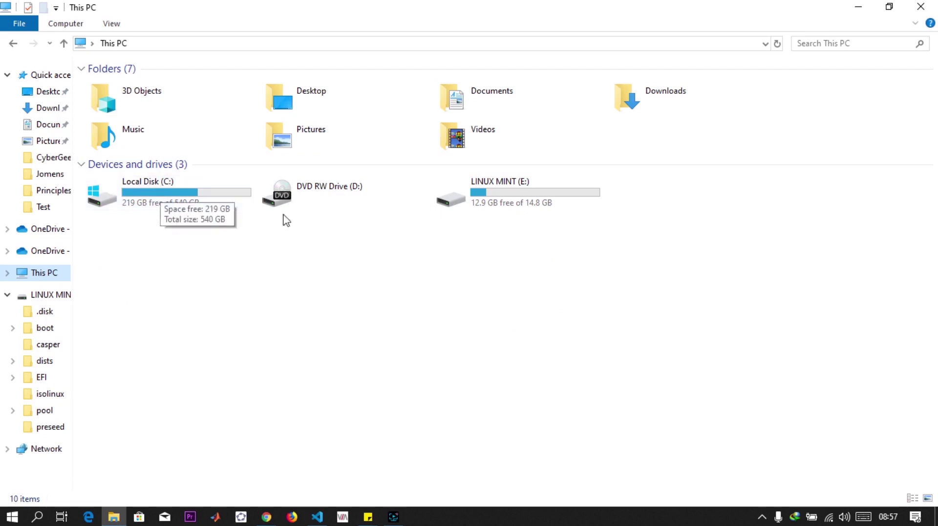
click(134, 237)
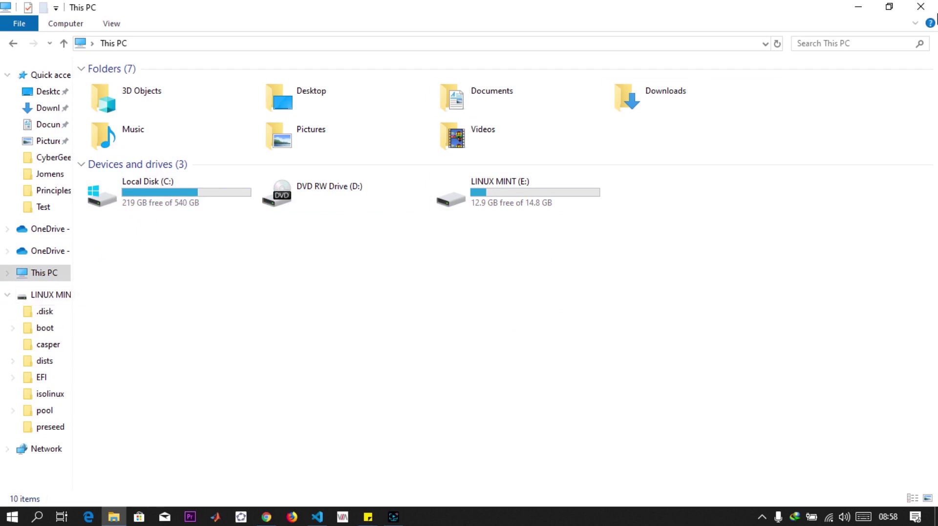
Examine the unallocated space on Disk 0 in Computer Management's Disk Management, and clear the open windows from the desktop.
right_click(29, 282)
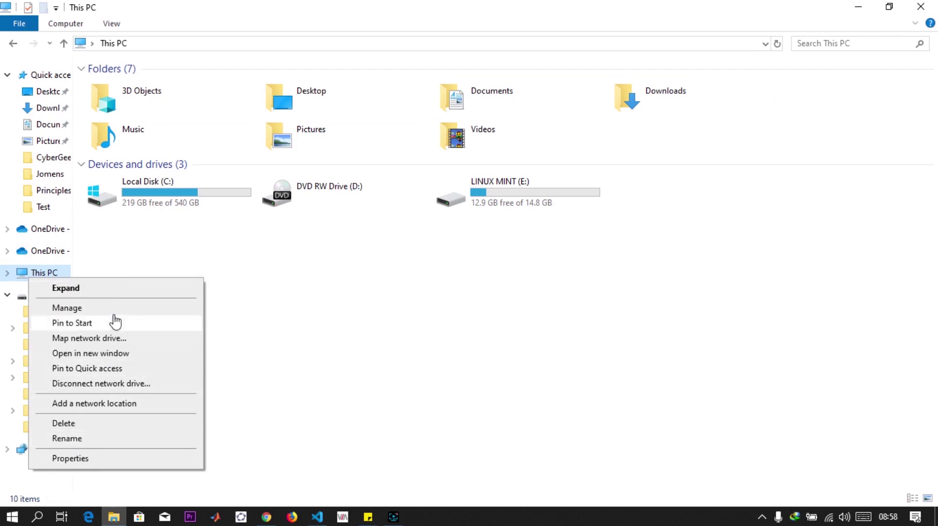
click(71, 307)
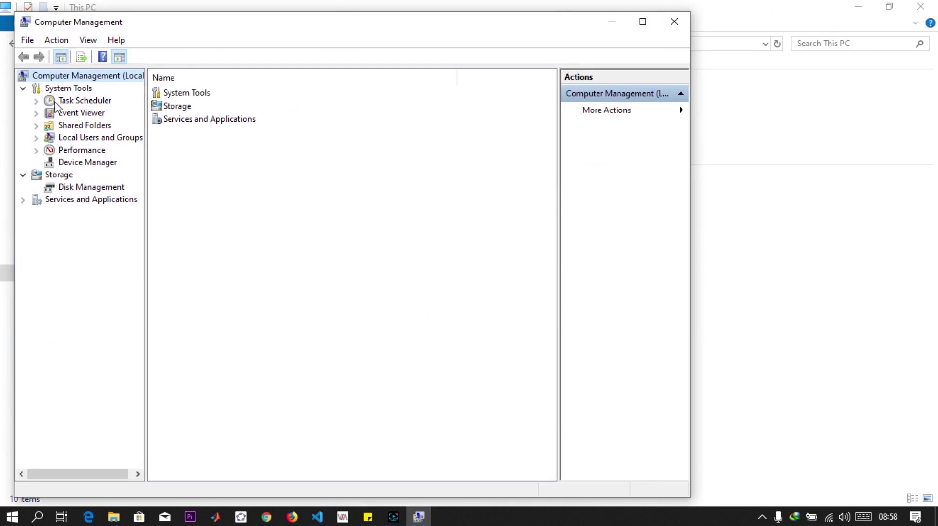
click(67, 187)
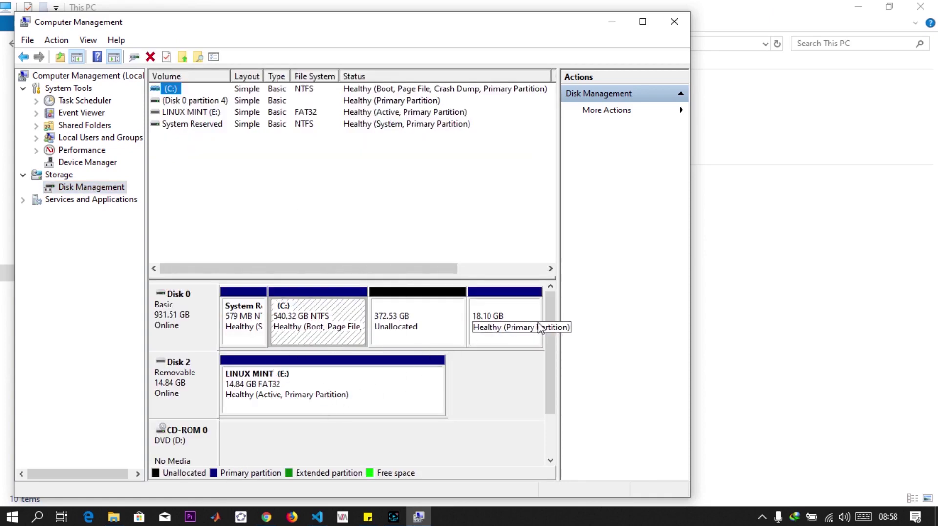
click(409, 332)
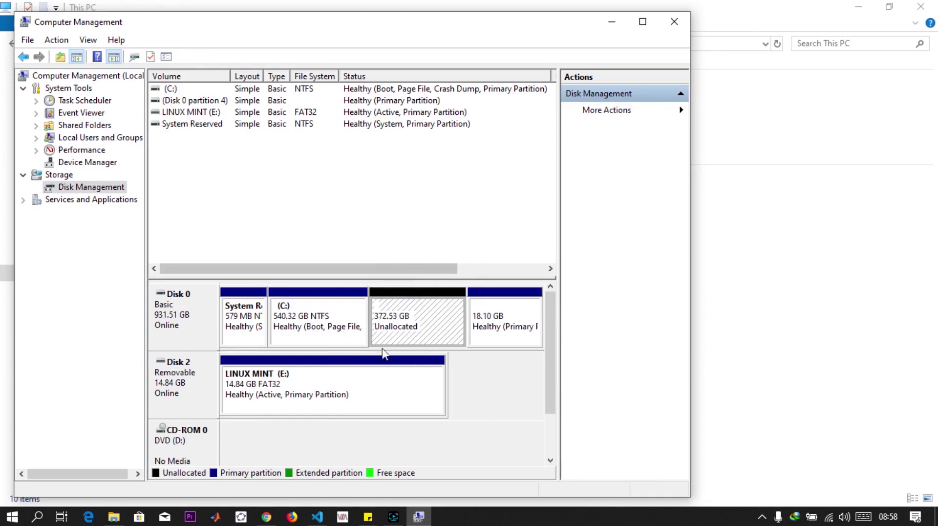
click(676, 22)
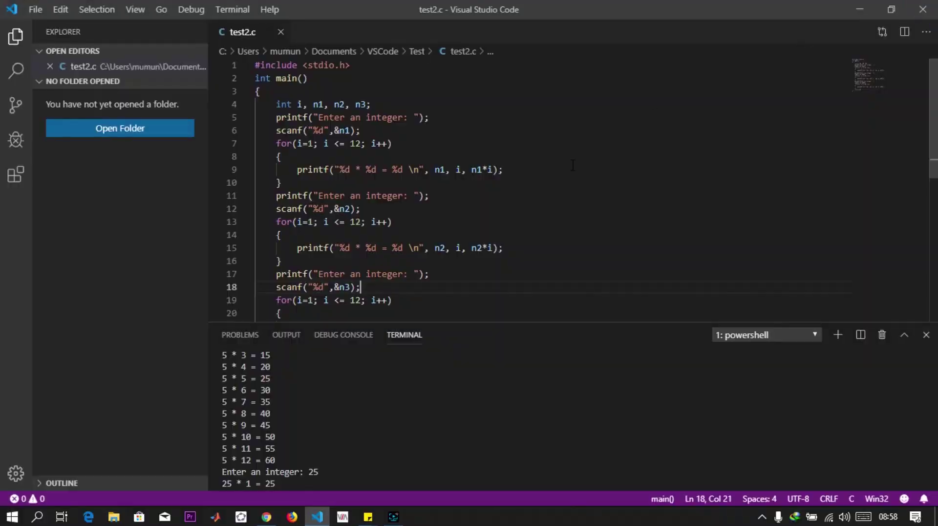
click(860, 10)
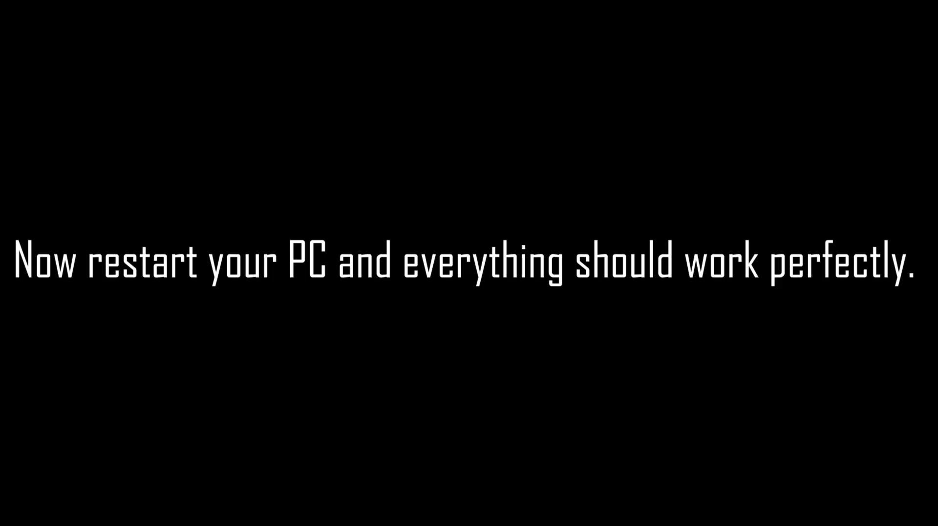